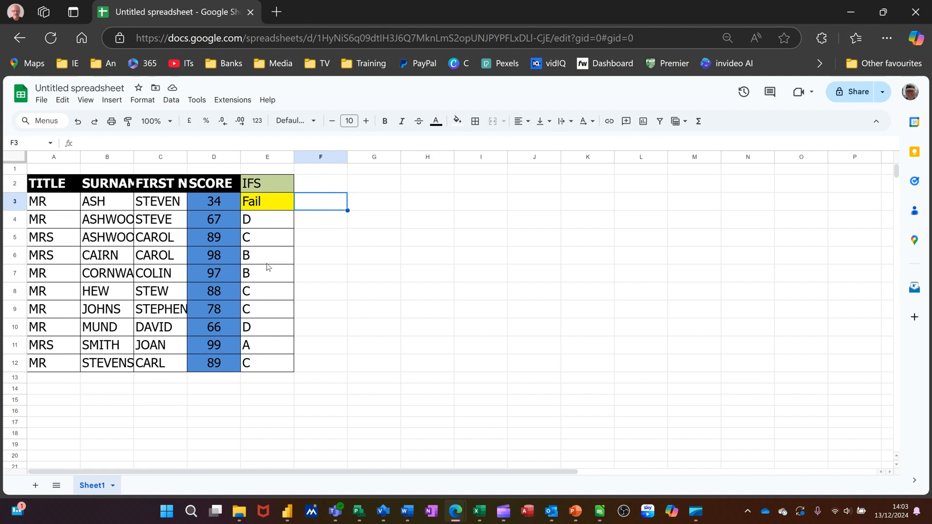
Step: Name the score range D3:D12 as "score"
left_click_drag(212, 202, 212, 364)
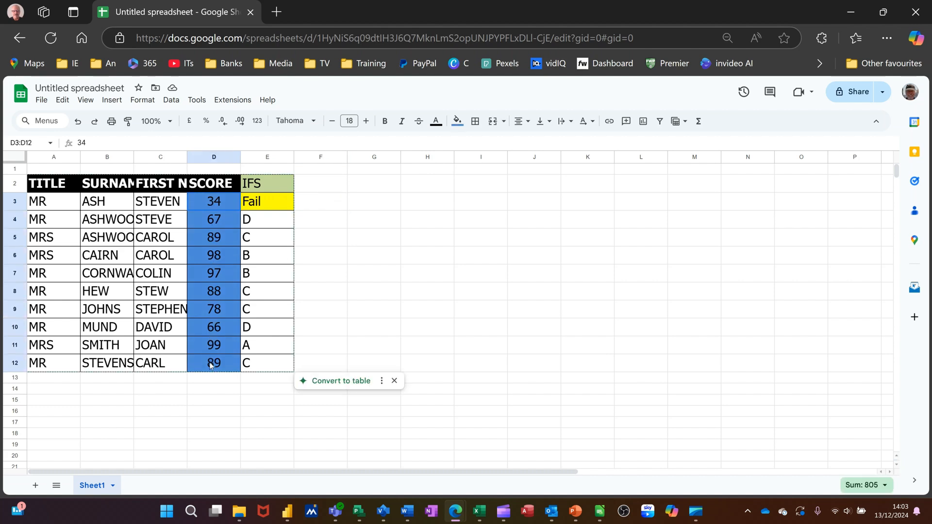
left_click(34, 145)
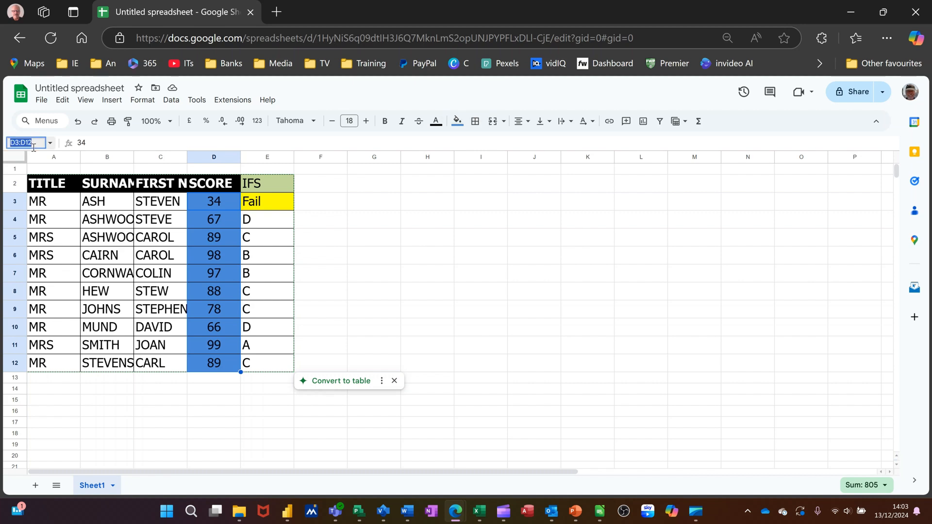
type("score")
key("Return")
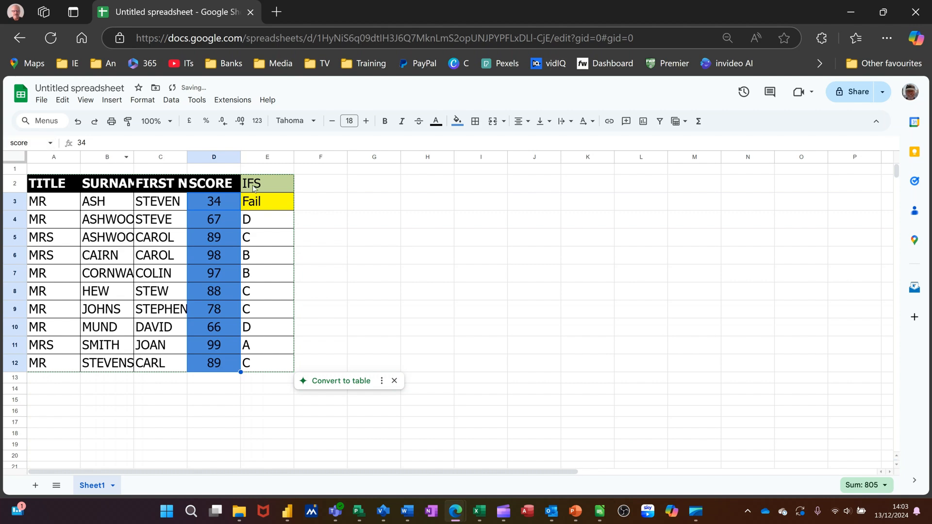
Step: In F3, start an IFS formula returning "A" when score>90 and "B" when score>80
left_click(326, 206)
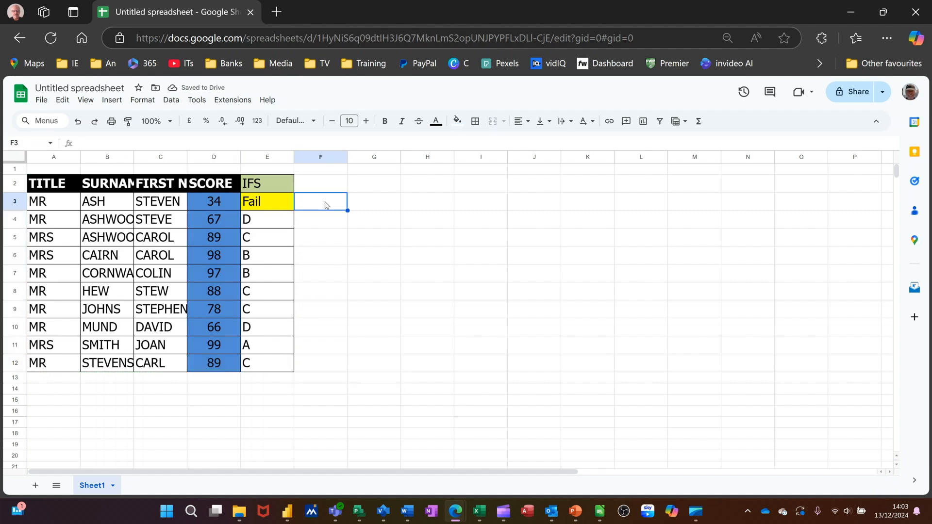
type("=")
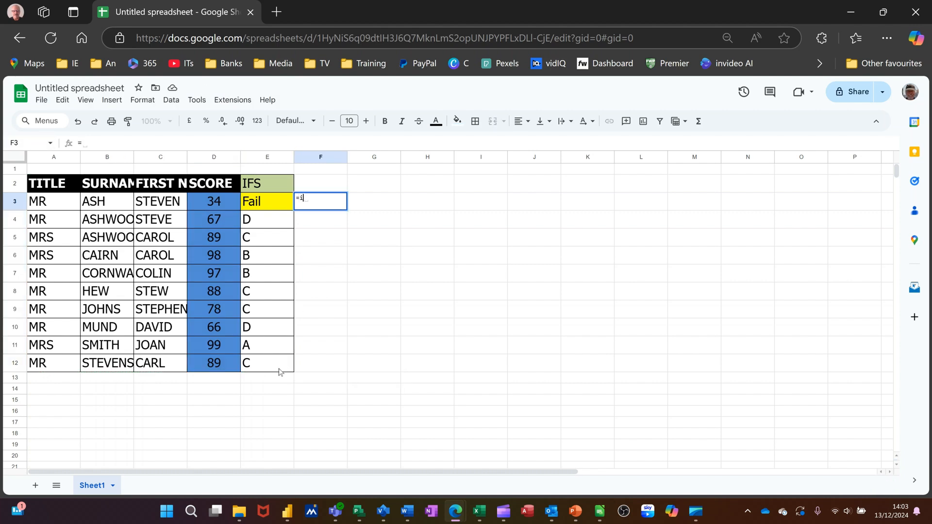
type("ifs")
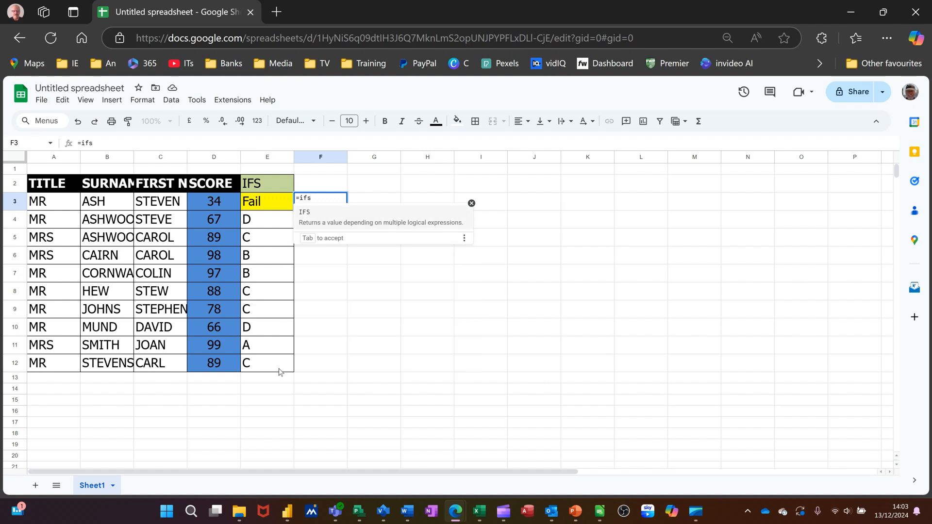
type("(")
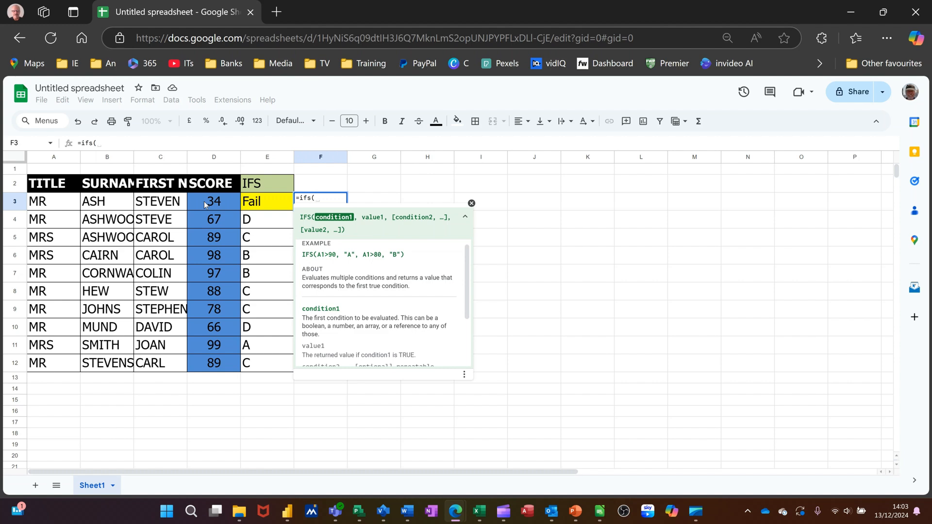
type("score")
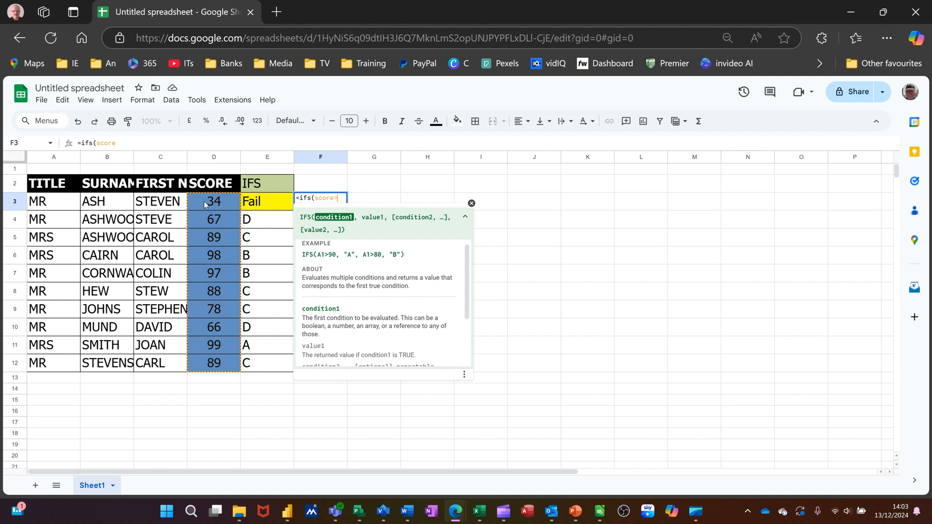
type(">90,\"A")
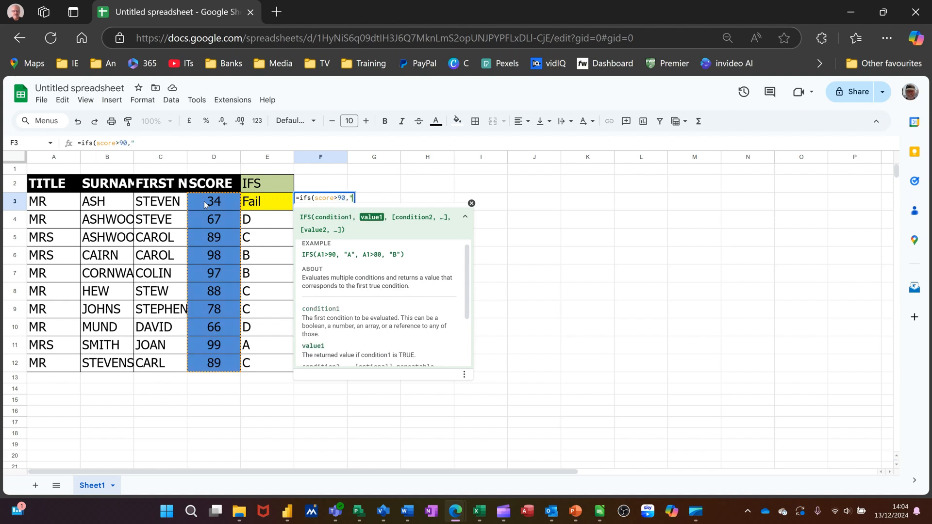
type("\"")
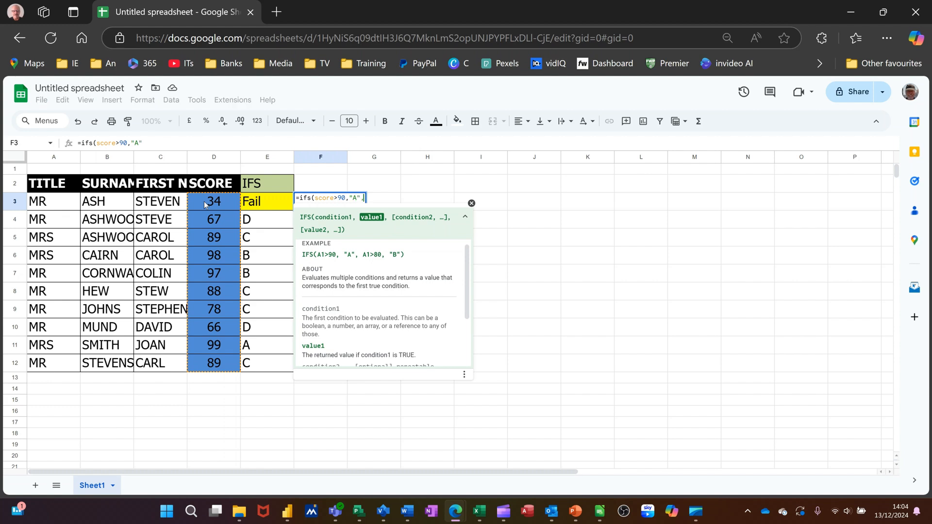
type(",score")
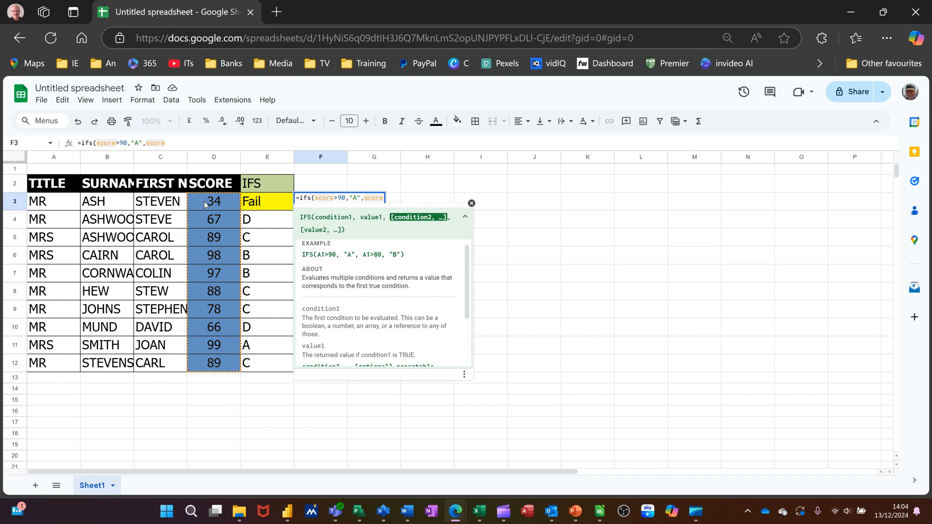
type(">")
type("8")
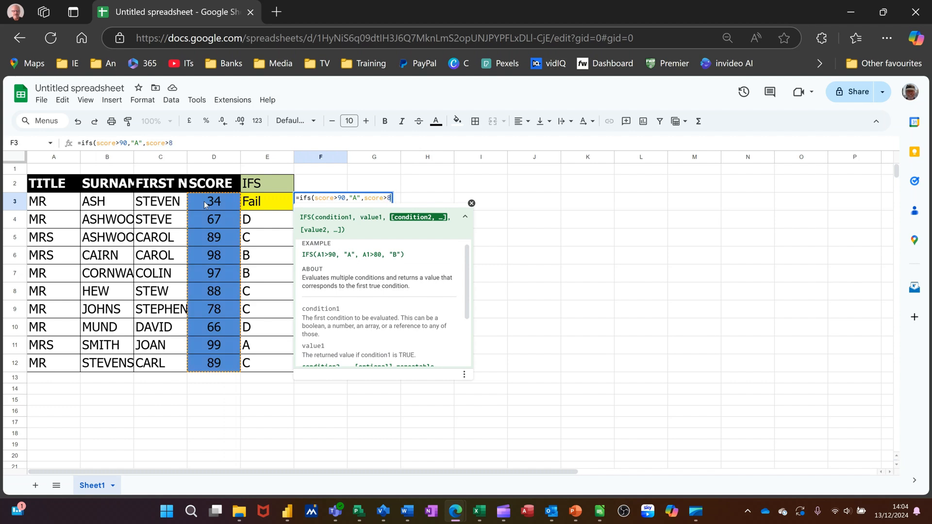
type("0,\"")
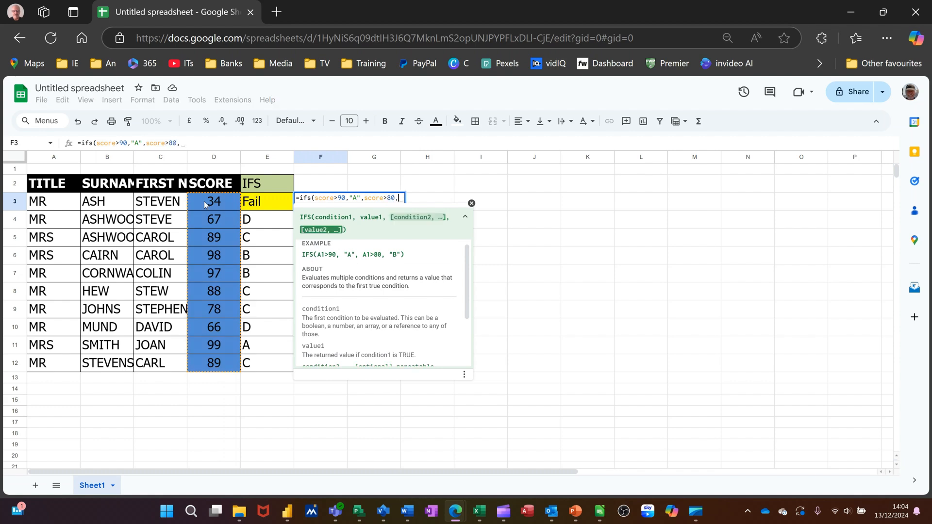
type("B")
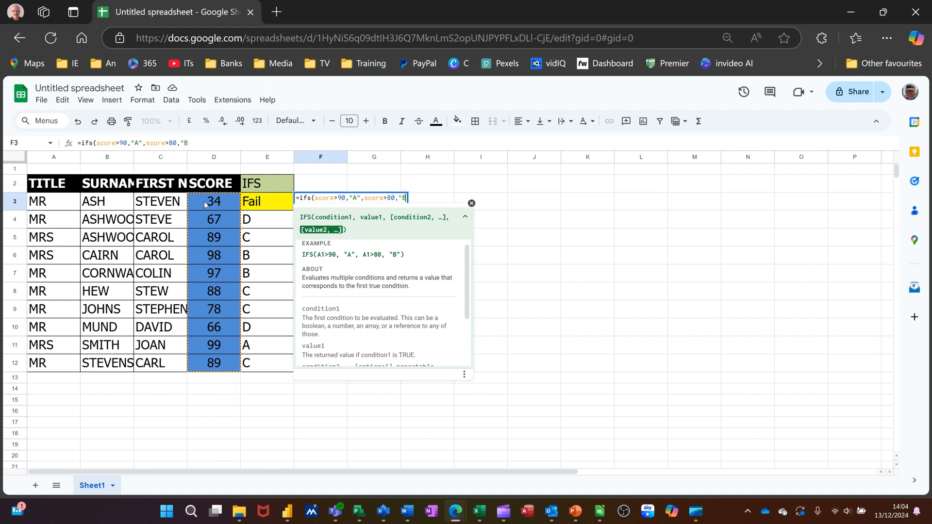
type("\",score")
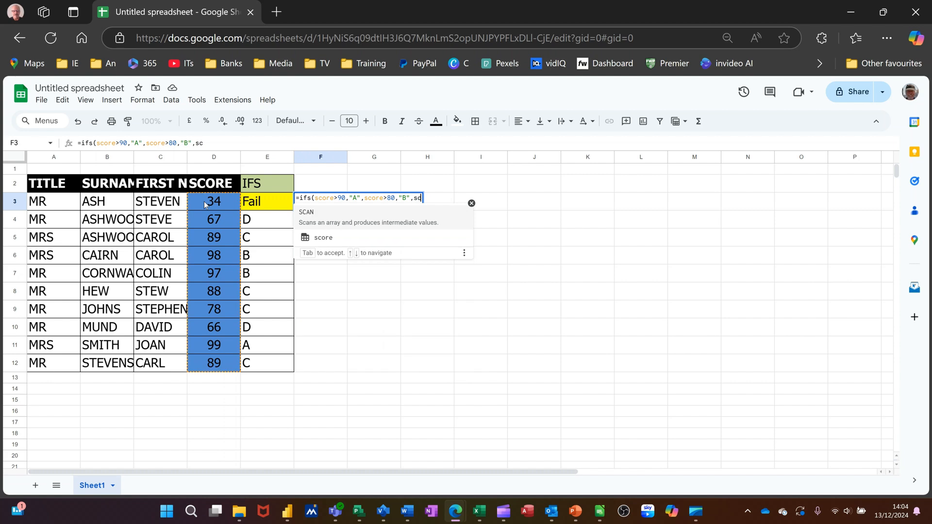
type(">70")
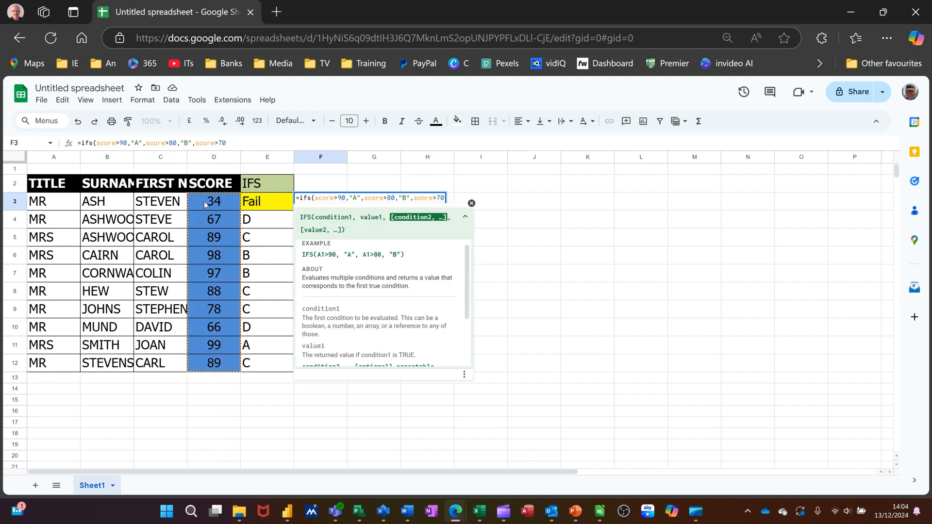
type(",\"")
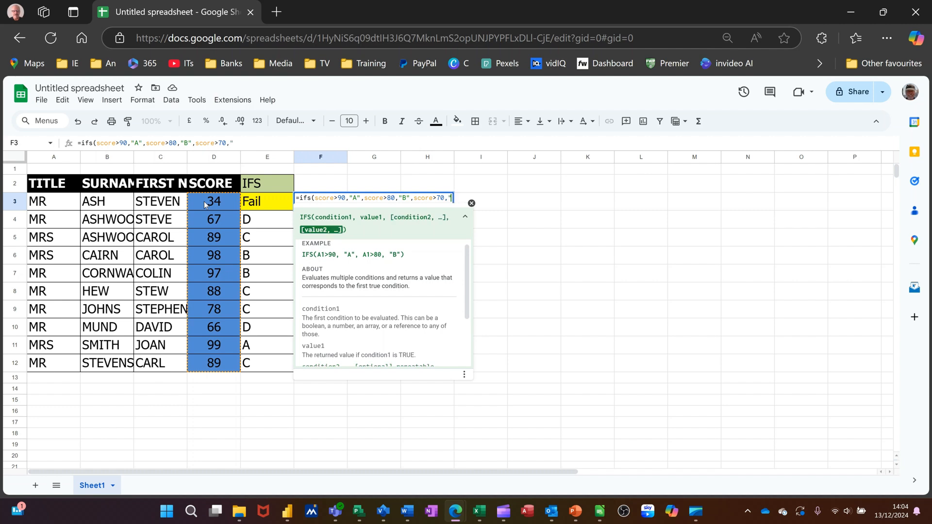
type("C\",")
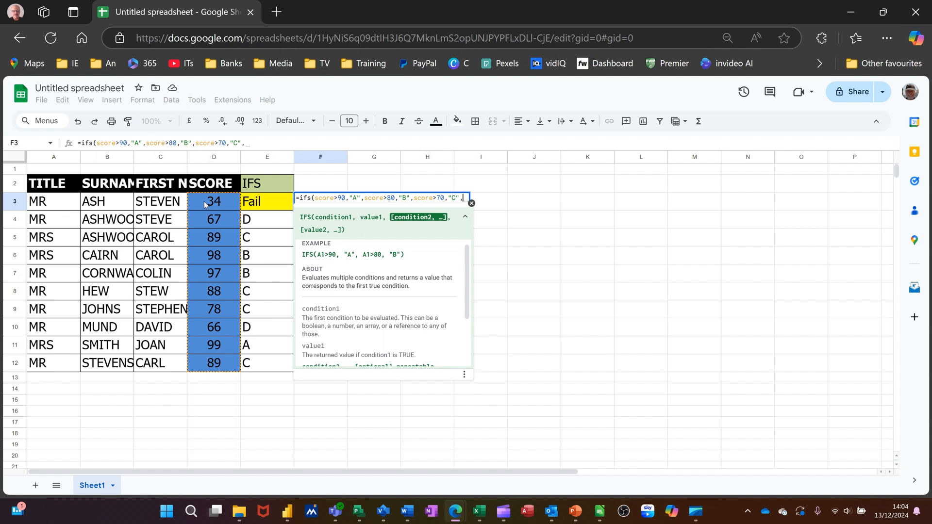
type("score")
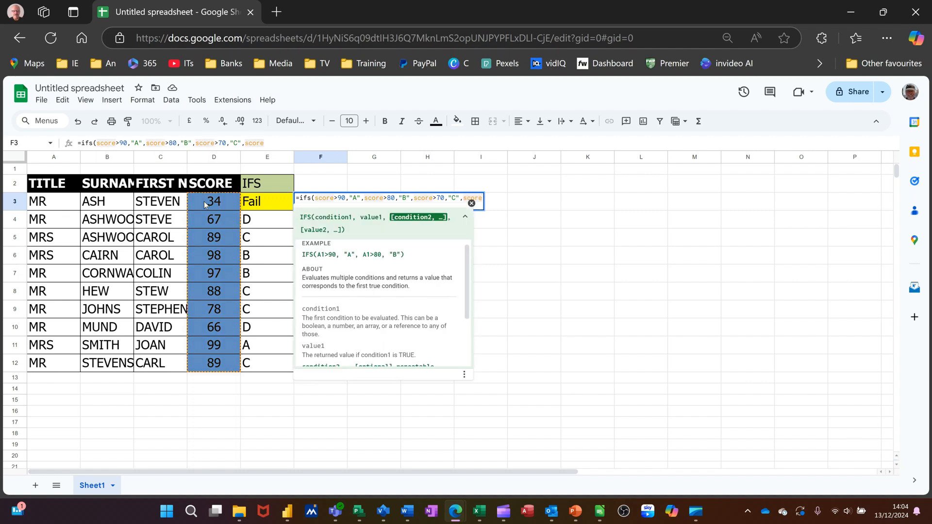
type(">")
type("5")
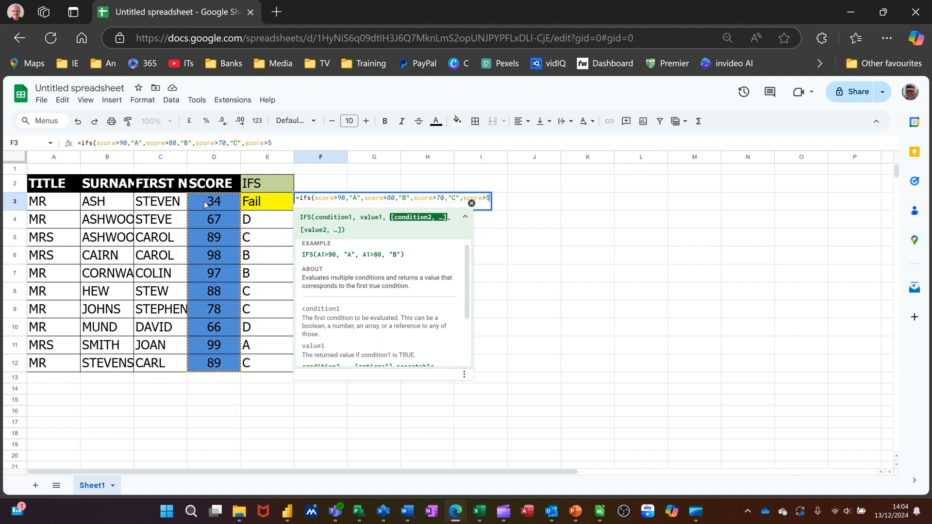
type("0,\"")
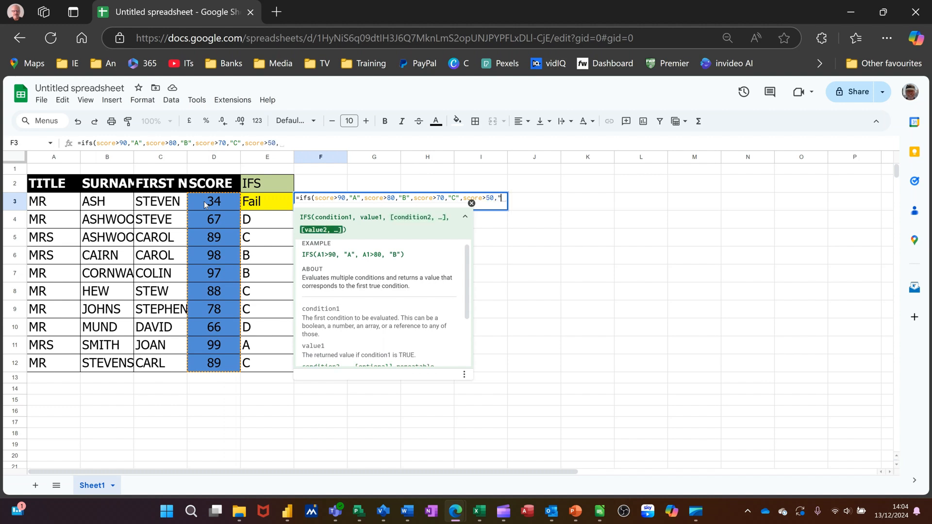
type("D\",")
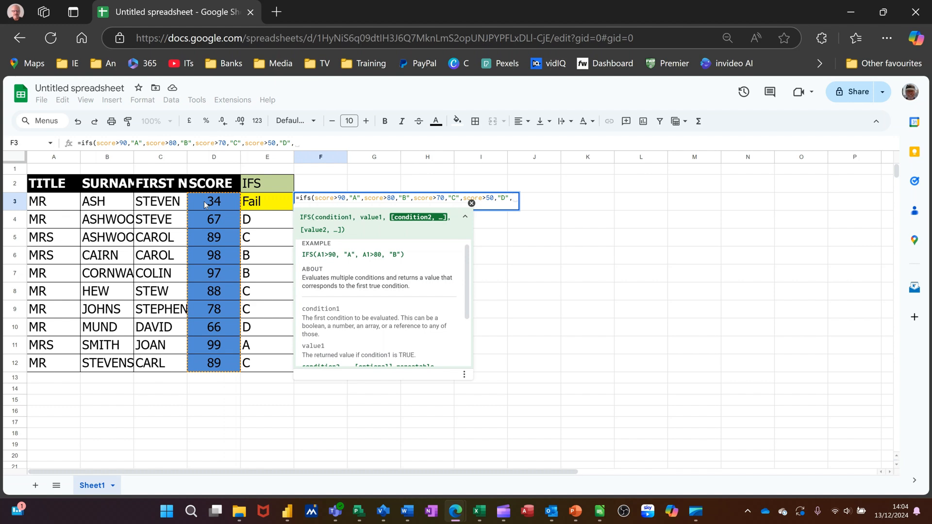
Step: Complete the formula with score>70 "C", score>50 "D", score>0 "Fail", enter it and accept the suggested auto-fill down the column
type("score")
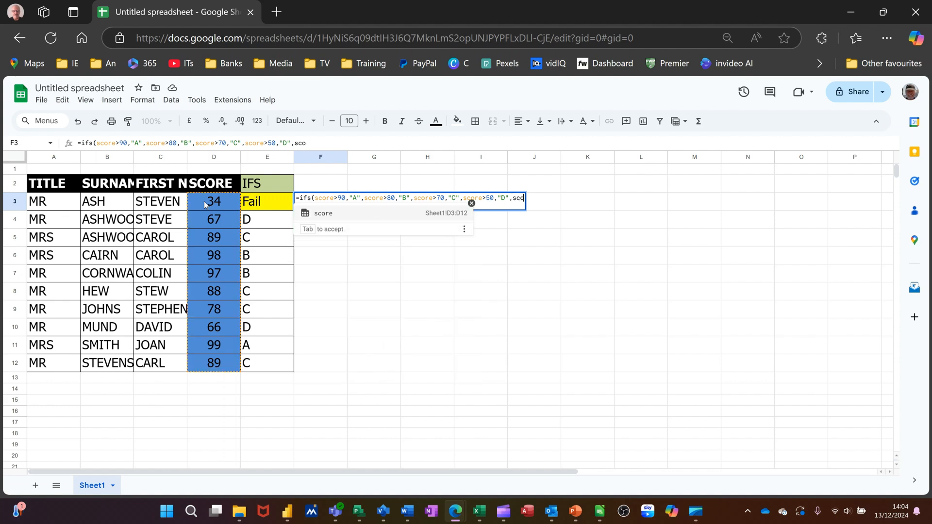
type(">0")
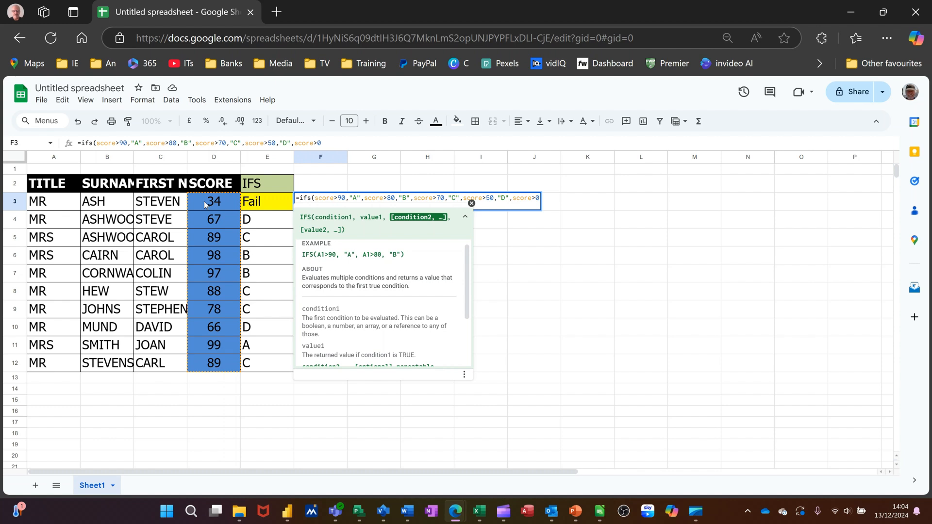
type(",\"")
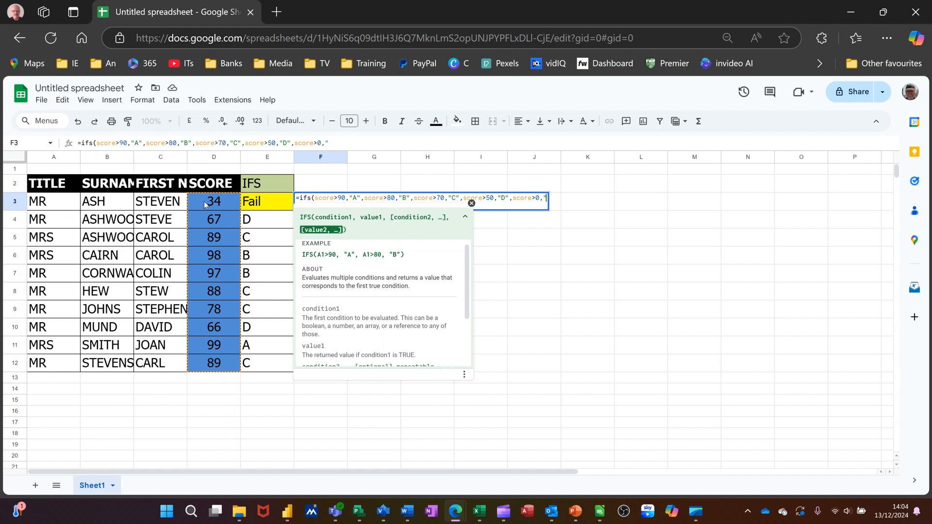
type("Fail")
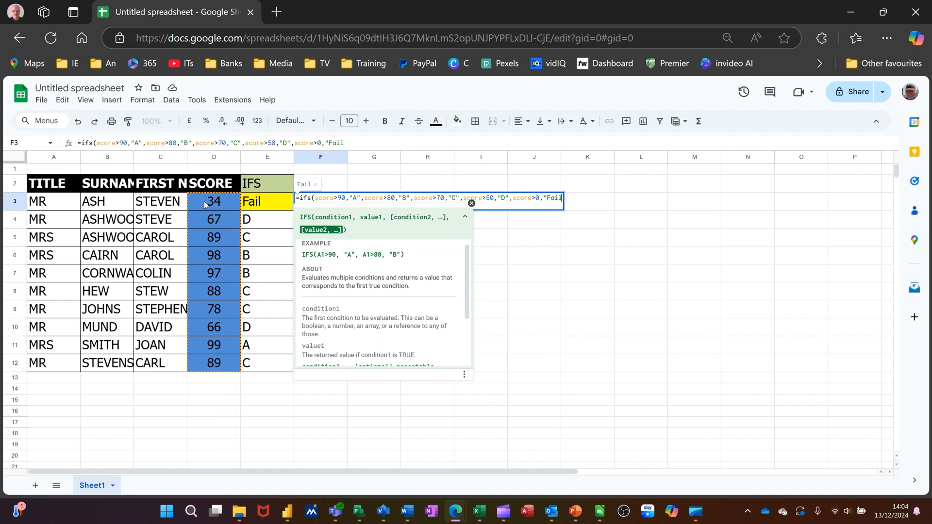
type("\")")
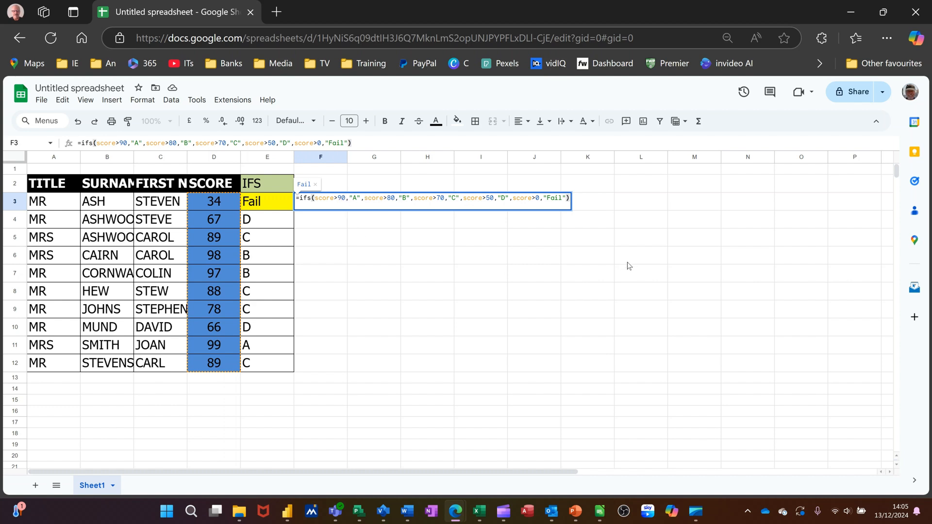
key("Return")
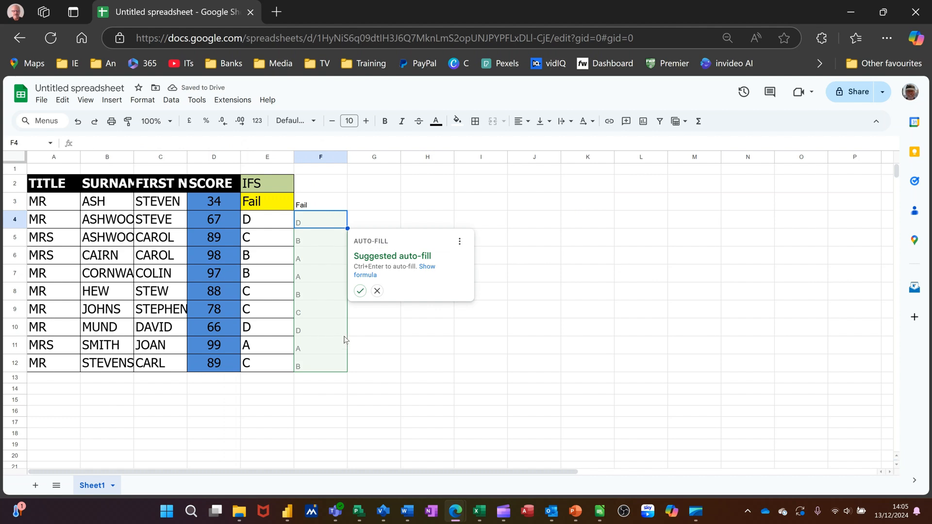
left_click(359, 291)
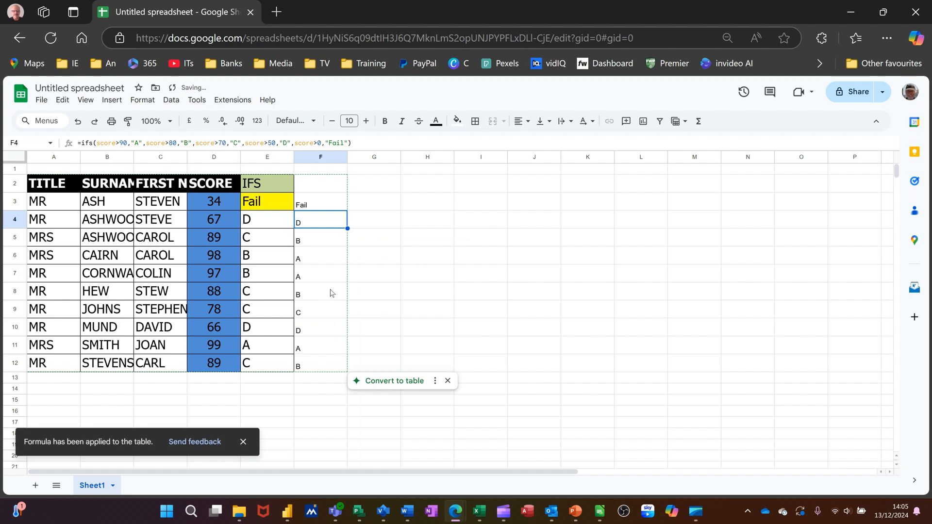
Step: Format the grade results F3:F12 as 18 point bold
left_click(316, 207)
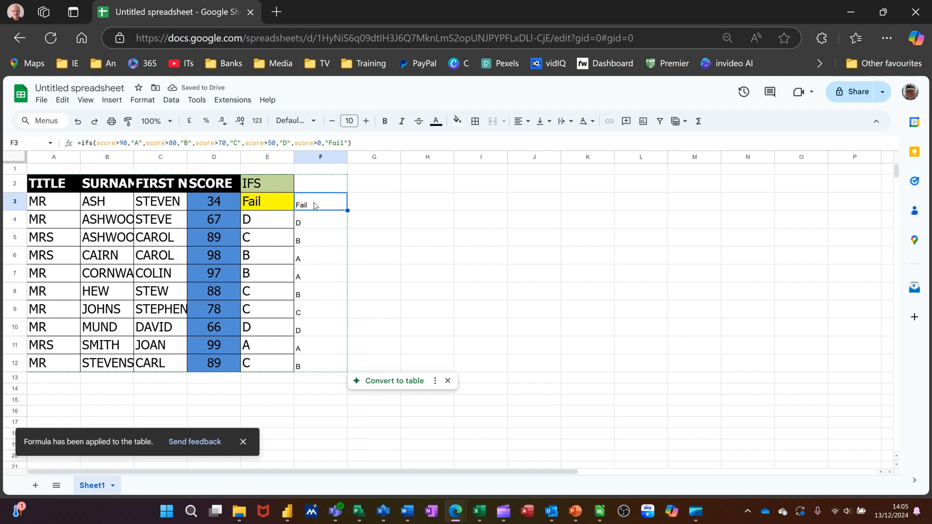
left_click_drag(320, 241, 319, 367)
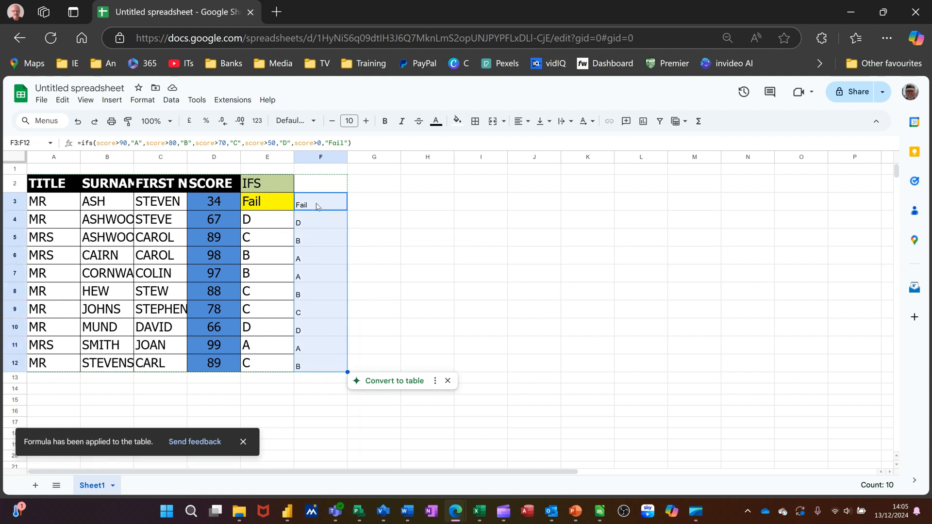
left_click(366, 122)
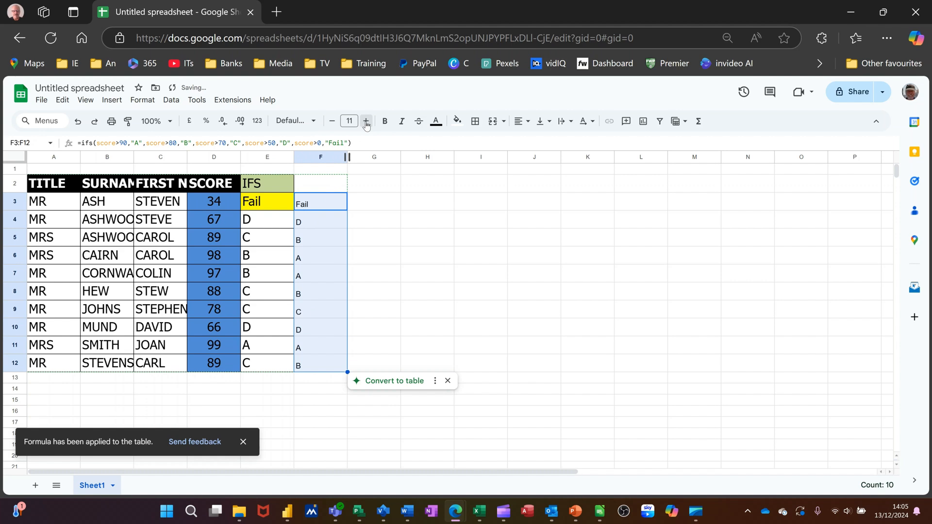
left_click(366, 122)
left_click(366, 122)
left_click(366, 122)
left_click(366, 121)
left_click(366, 121)
left_click(366, 122)
left_click(366, 121)
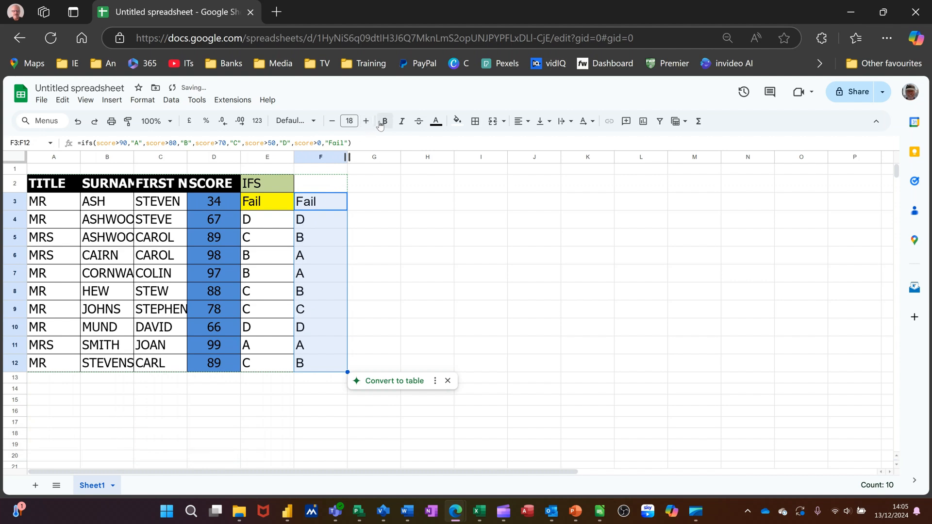
left_click(386, 121)
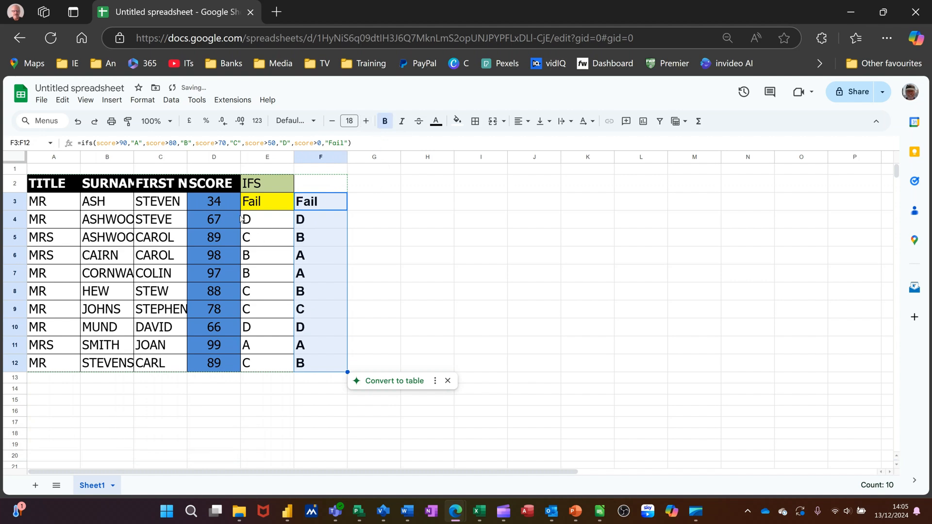
Step: Change the scores in D3 to 99 and D4 to 88 to test the IFS grades
left_click(213, 206)
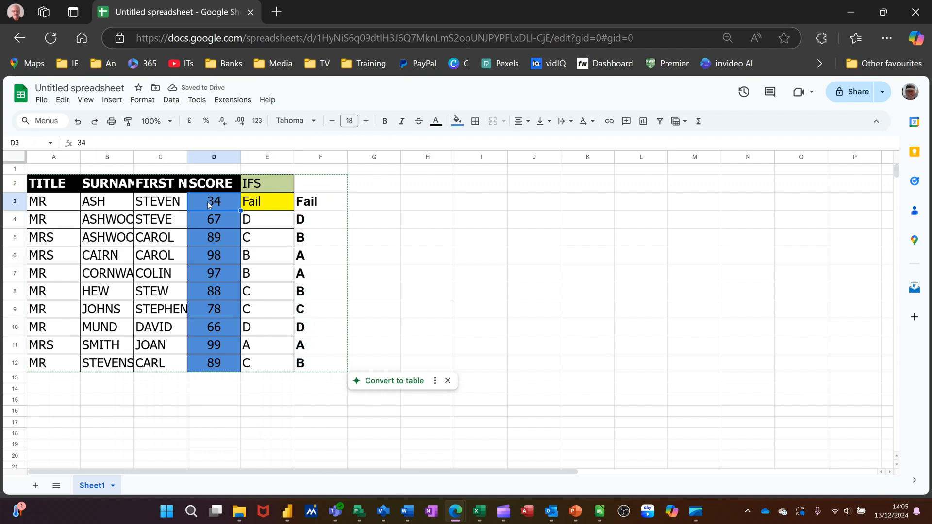
type("99")
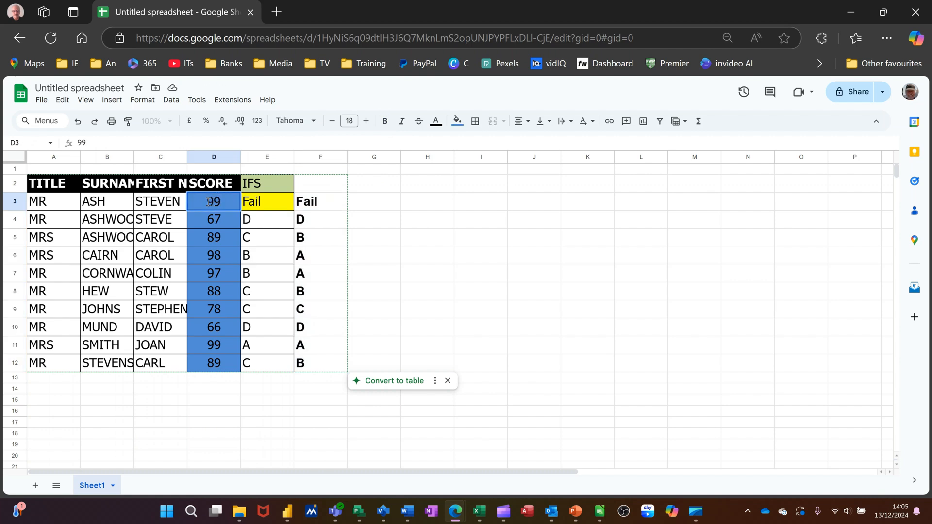
key("Return")
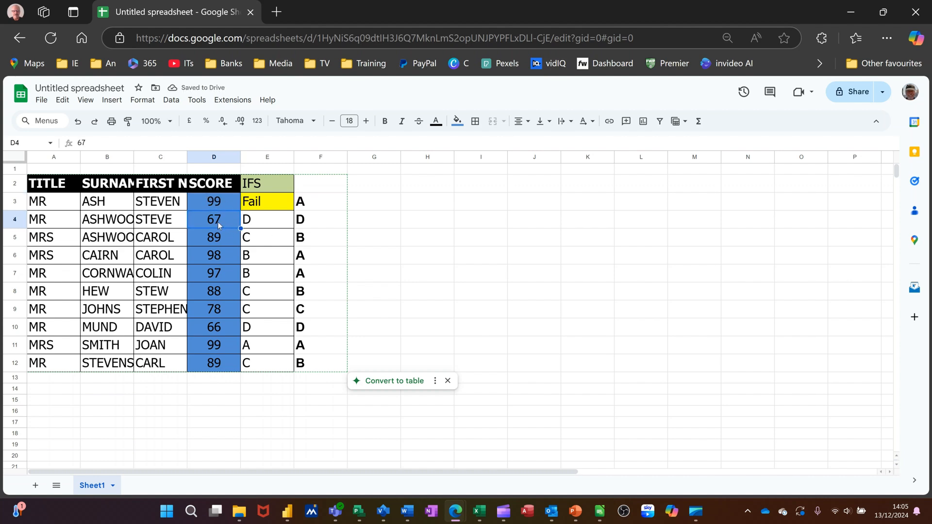
type("88")
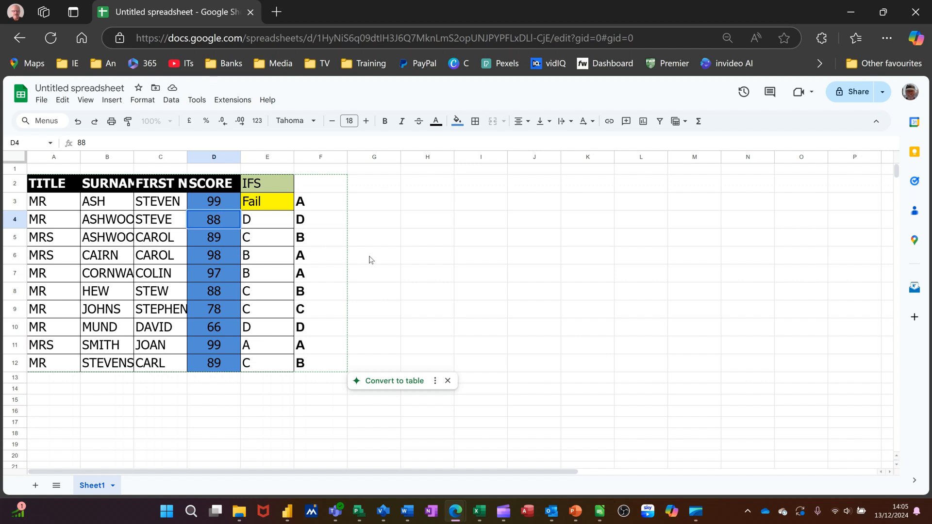
left_click(371, 259)
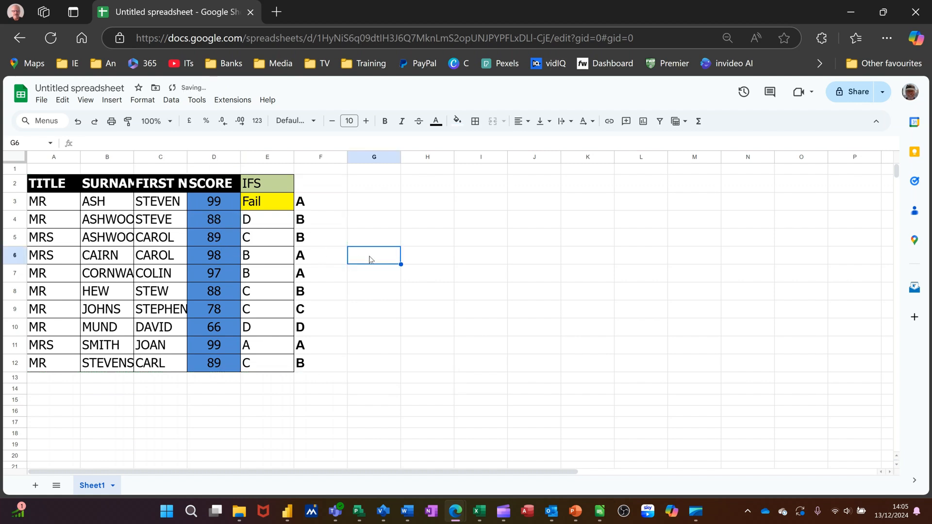
left_click(314, 208)
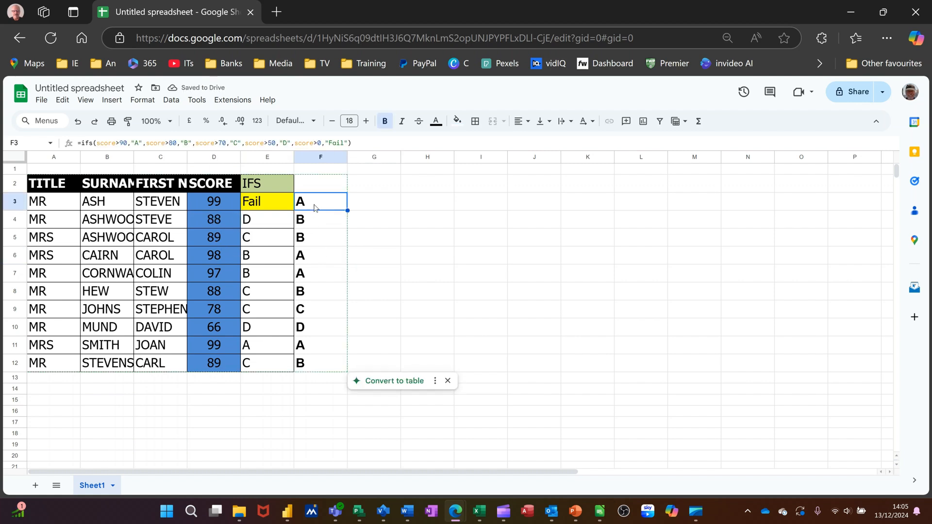